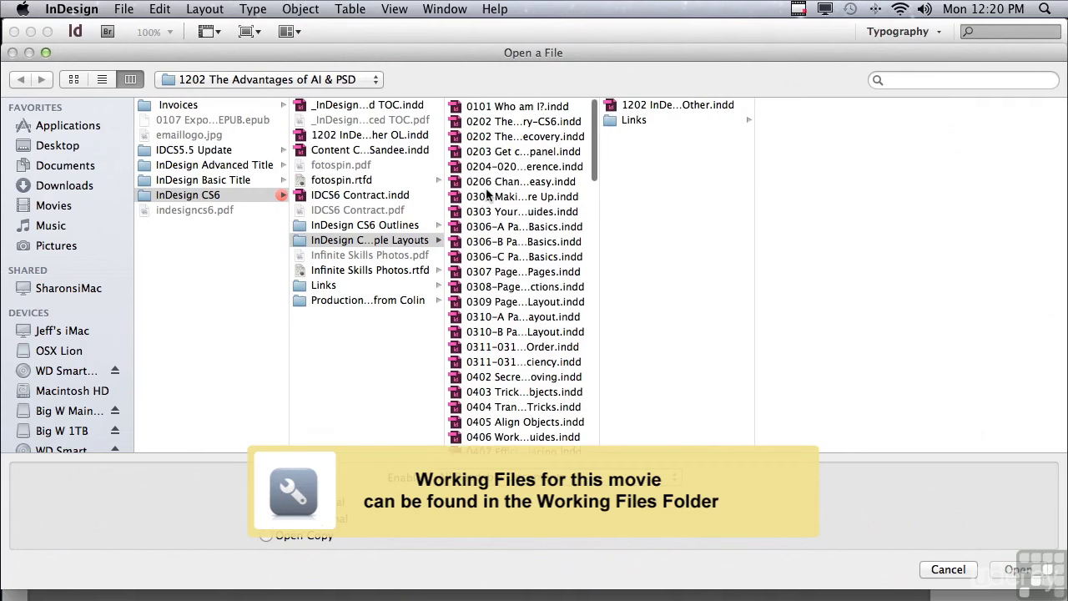
# Step: Open the document 1202 InDesign AI & PSD-Made for Each Other.indd from the 1202 The Advantages of AI & PSD folder
pyautogui.scroll(-15, 488, 197)
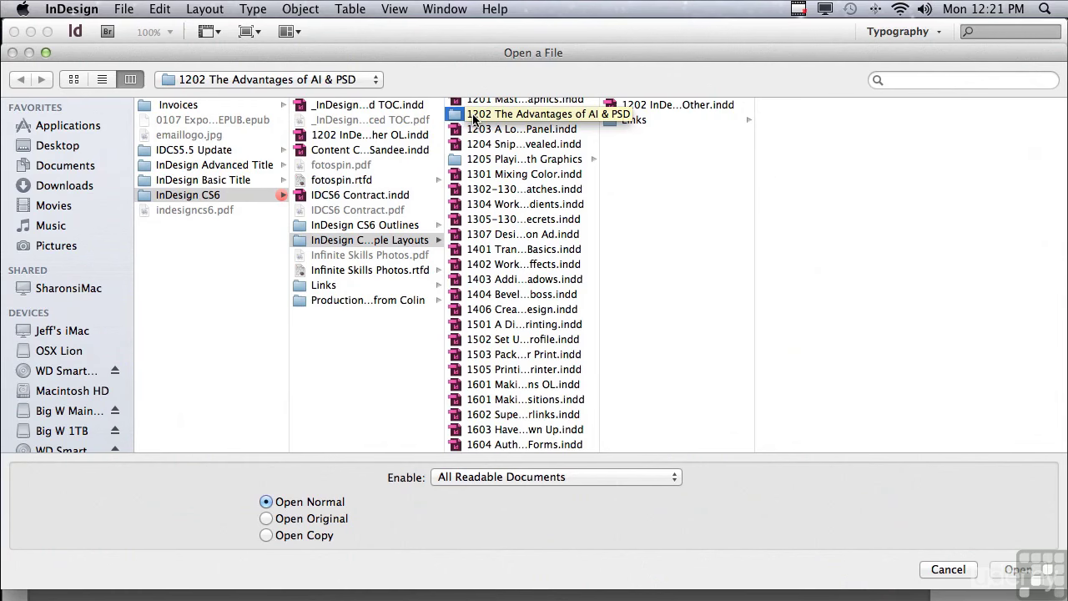
pyautogui.click(665, 104)
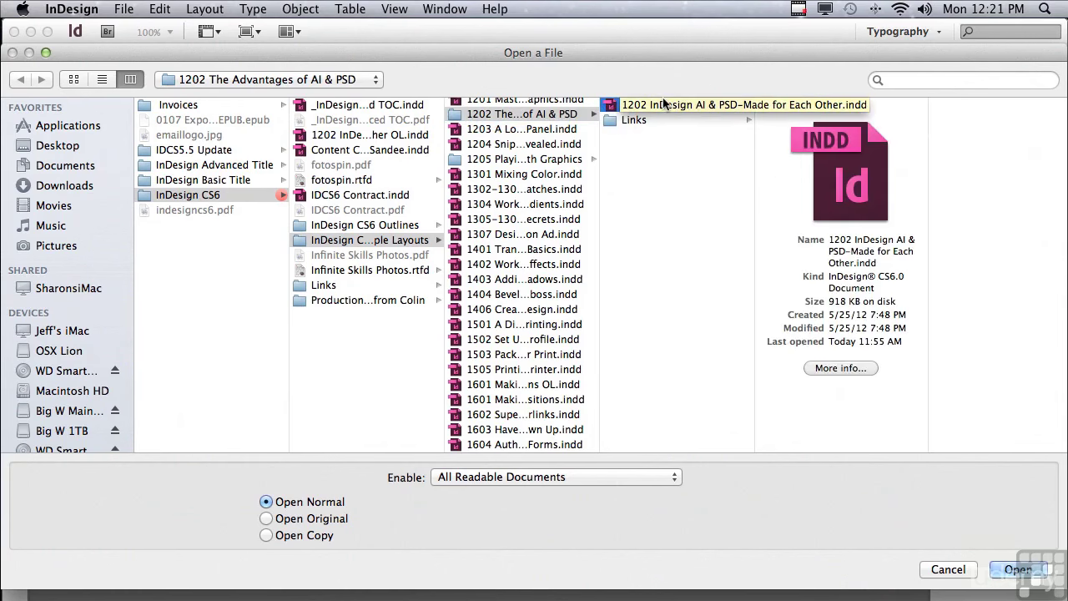
pyautogui.click(1009, 570)
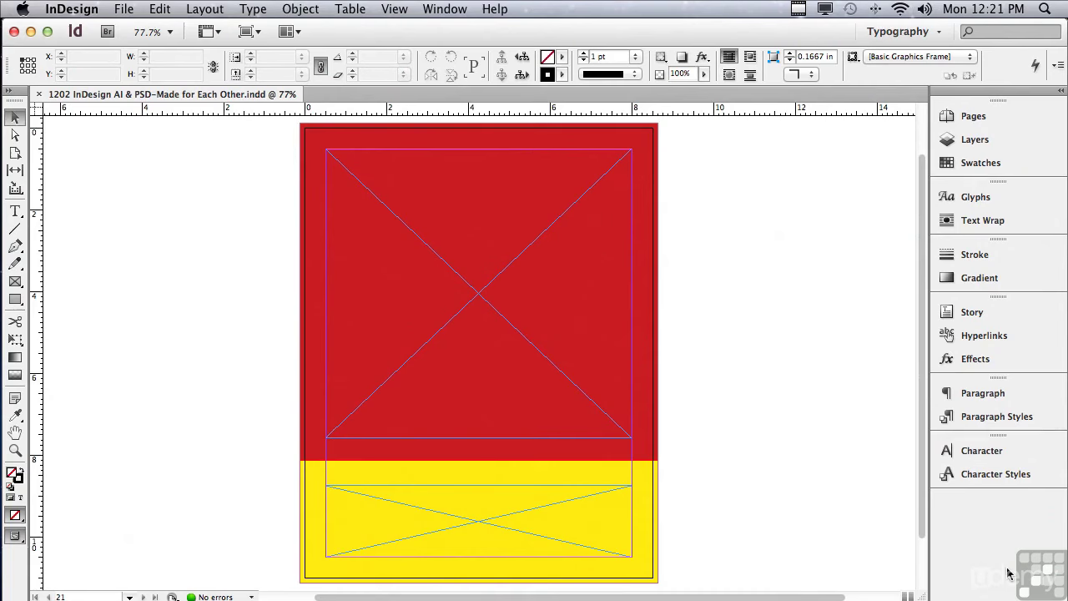
# Step: Place _285_2716664-LAYERS.psd in the large red-area frame and _ PhotoSpin.ai in the yellow-area frame, both from the Links folder
pyautogui.click(124, 10)
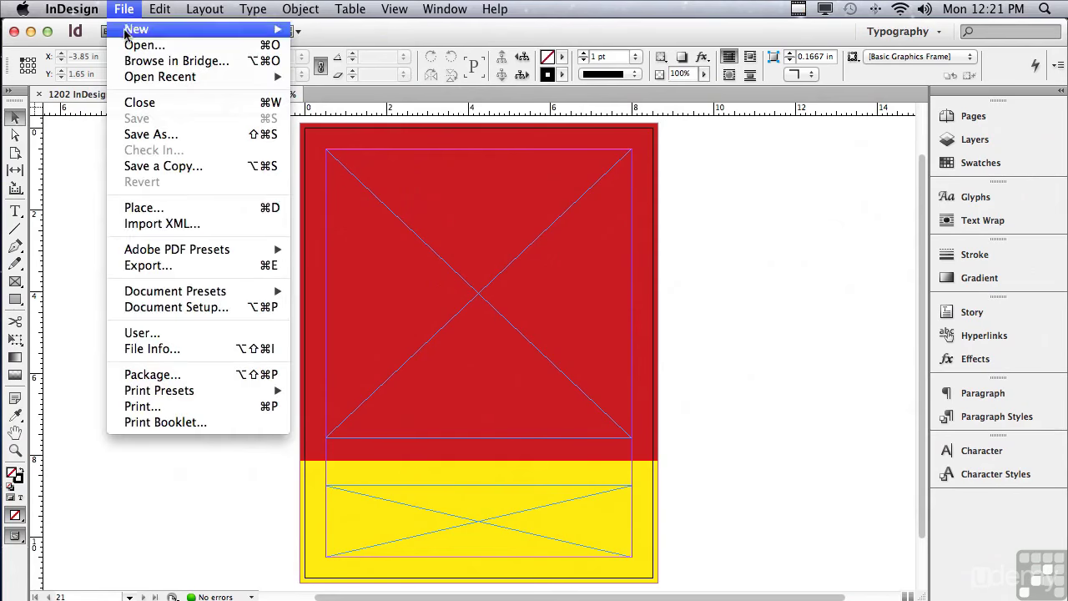
pyautogui.click(147, 209)
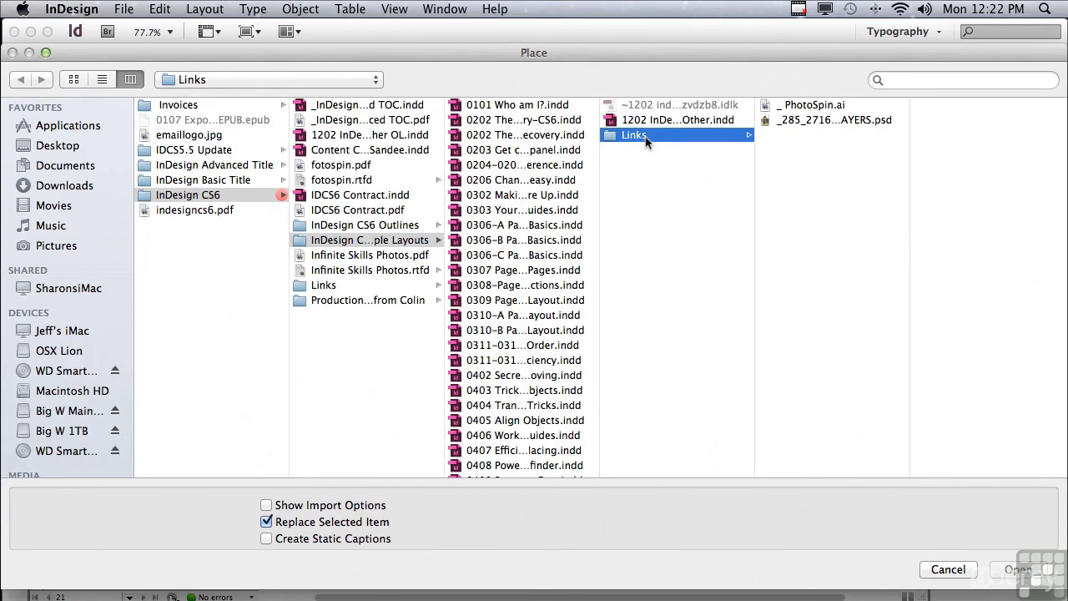
pyautogui.click(838, 120)
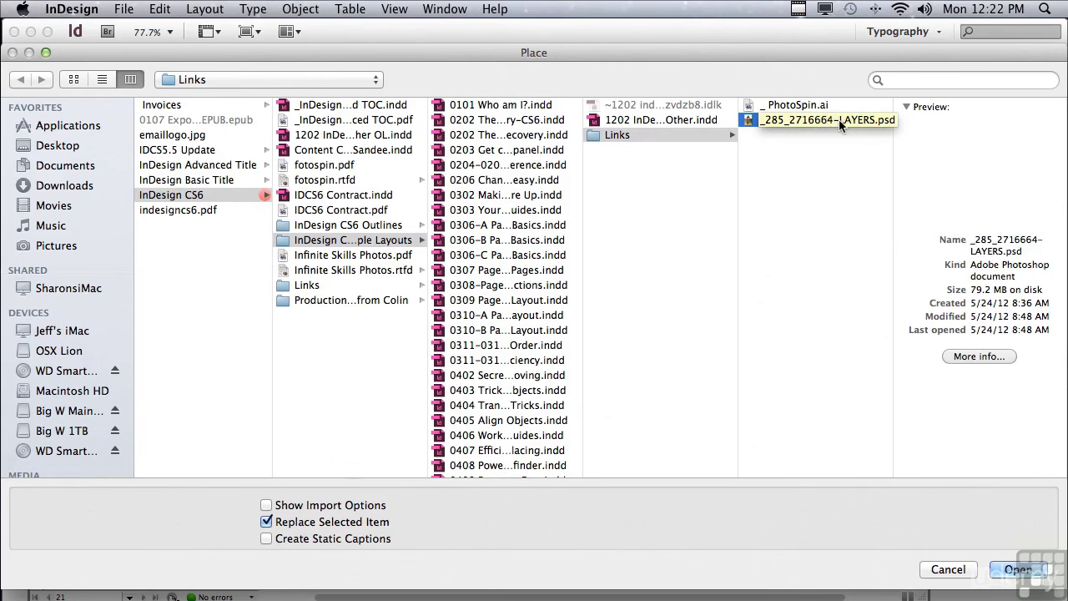
pyautogui.keyDown('shift'); pyautogui.click(799, 105); pyautogui.keyUp('shift')
pyautogui.click(1015, 574)
# Step: Open Object Layer Options for the placed biker image and hide its Biker, and Background layer
pyautogui.click(301, 9)
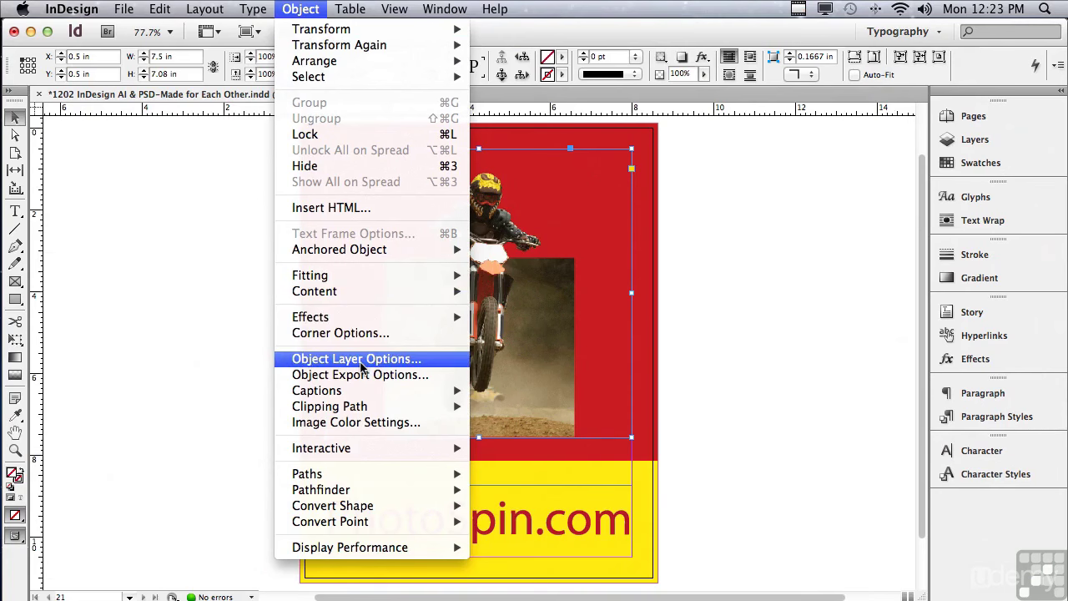
pyautogui.click(360, 359)
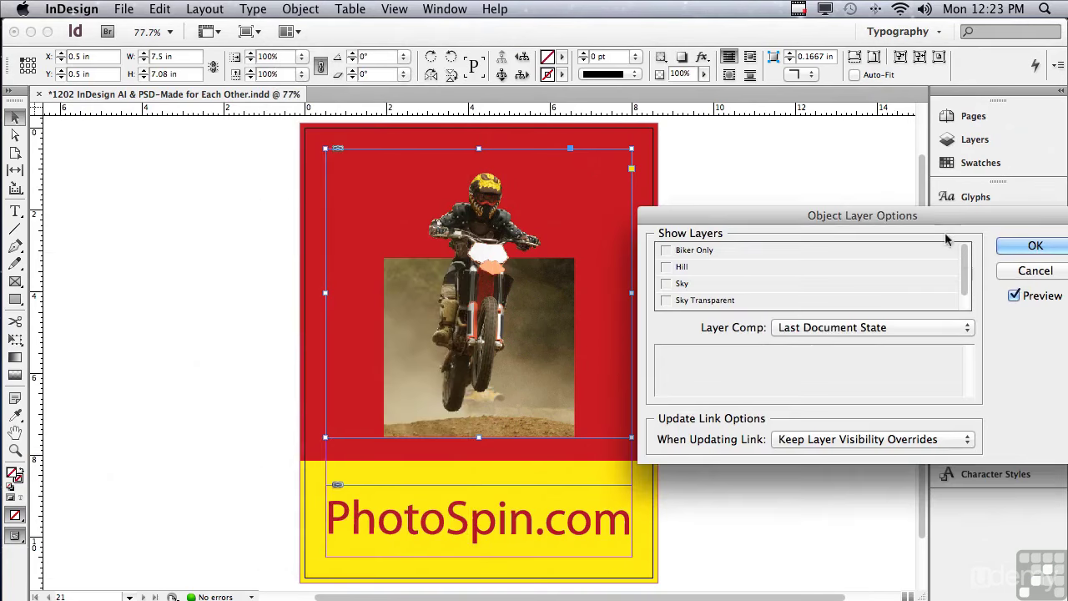
pyautogui.moveTo(885, 227); pyautogui.dragTo(827, 244)
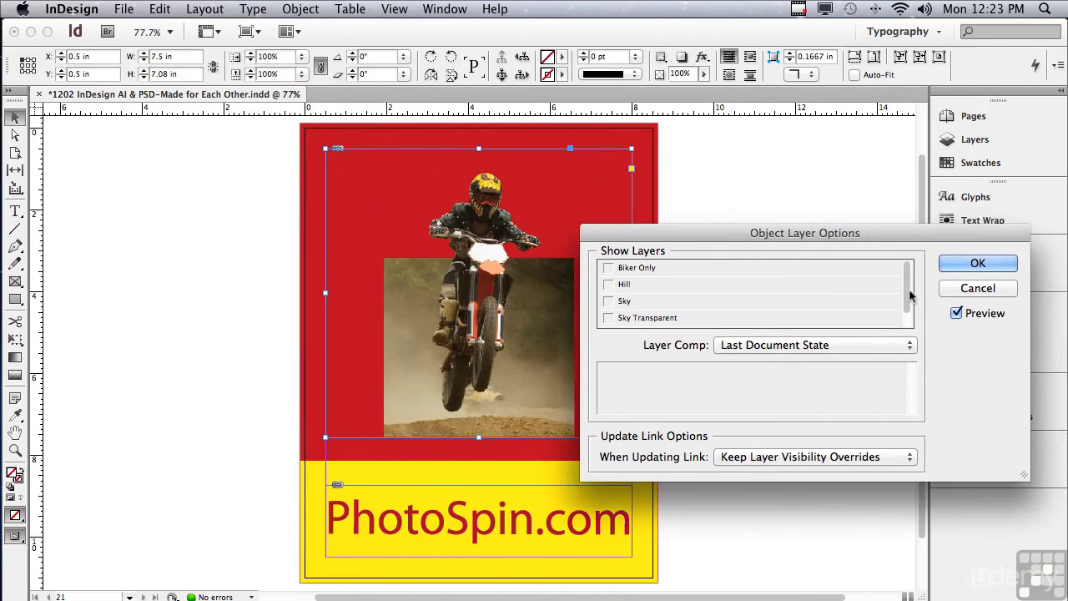
pyautogui.moveTo(909, 293); pyautogui.dragTo(908, 307)
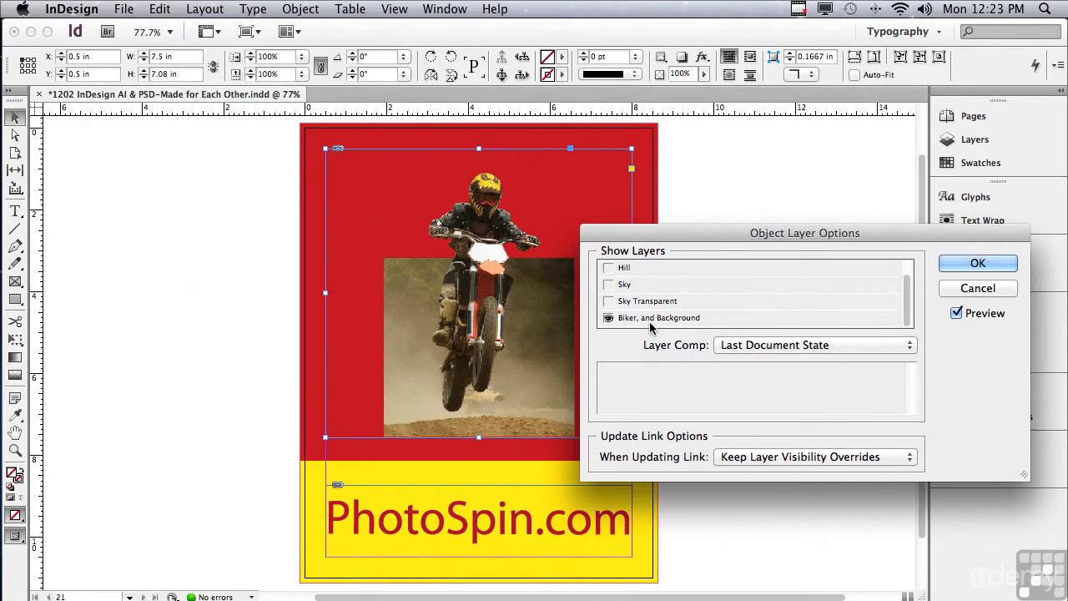
pyautogui.click(607, 321)
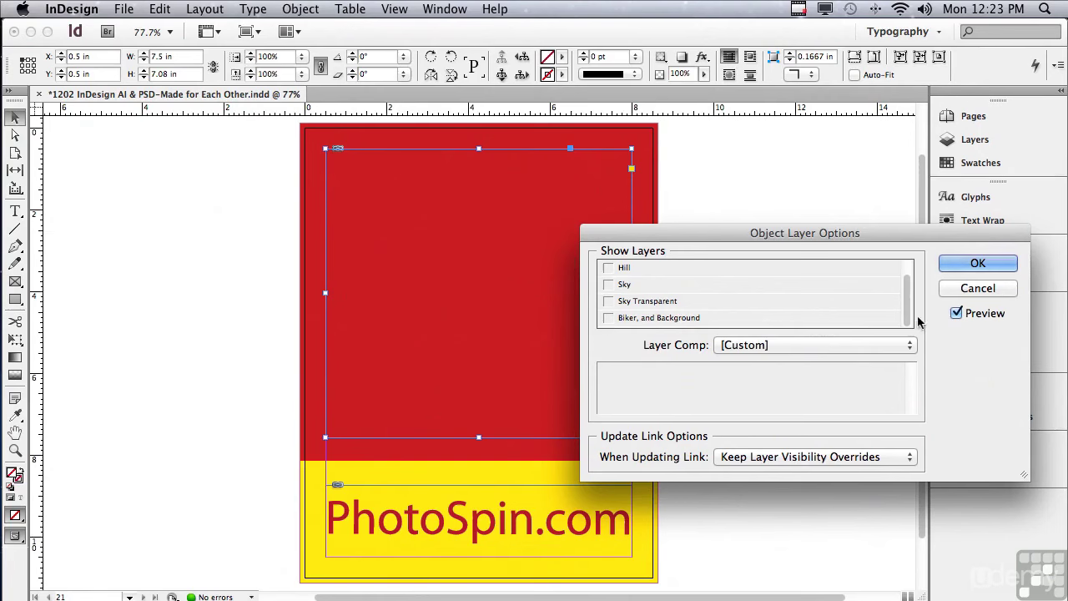
# Step: Show the biker image's Biker Only, Hill and Sky Transparent layers, trying the Sky layer and hiding it again
pyautogui.moveTo(909, 323); pyautogui.dragTo(909, 299)
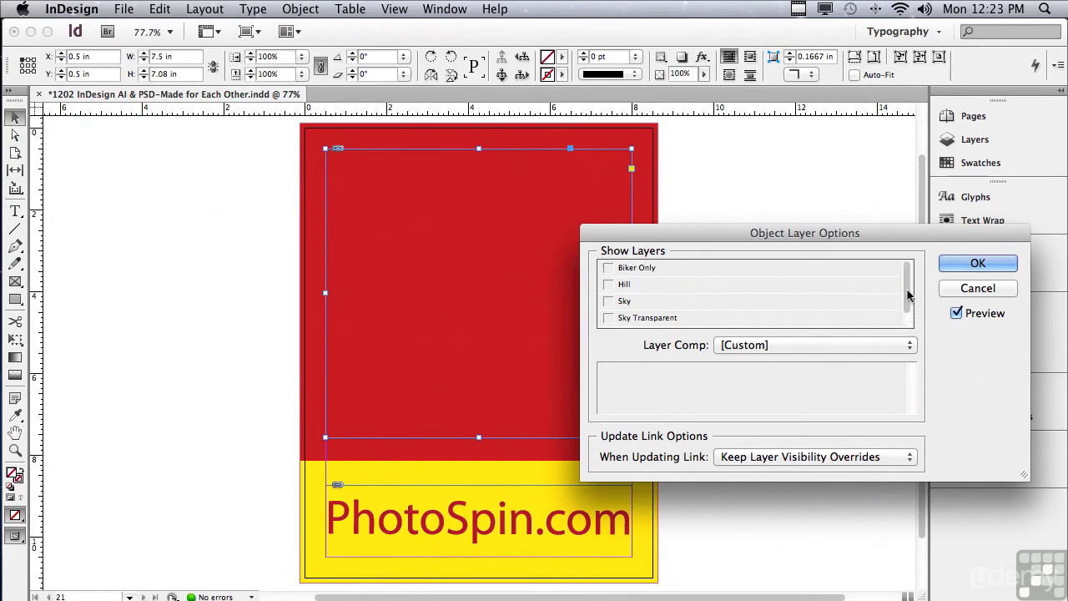
pyautogui.click(607, 268)
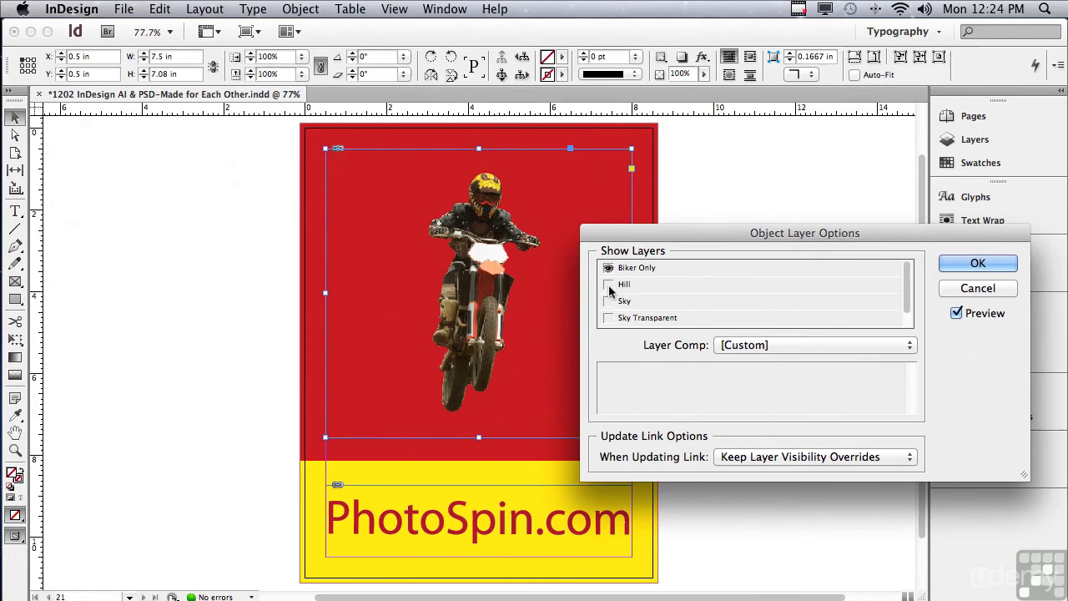
pyautogui.click(608, 285)
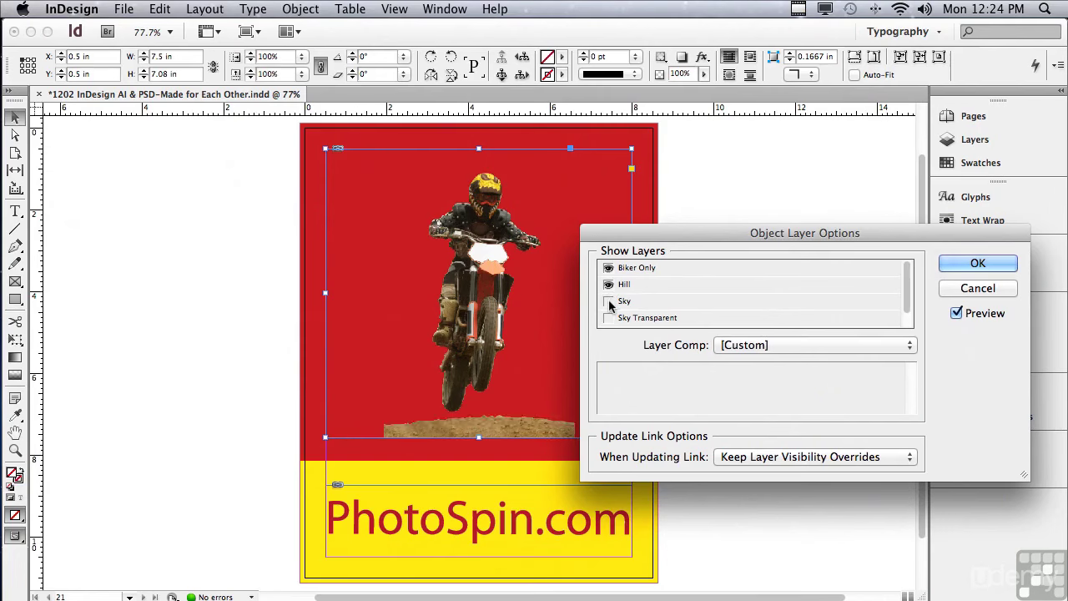
pyautogui.click(609, 301)
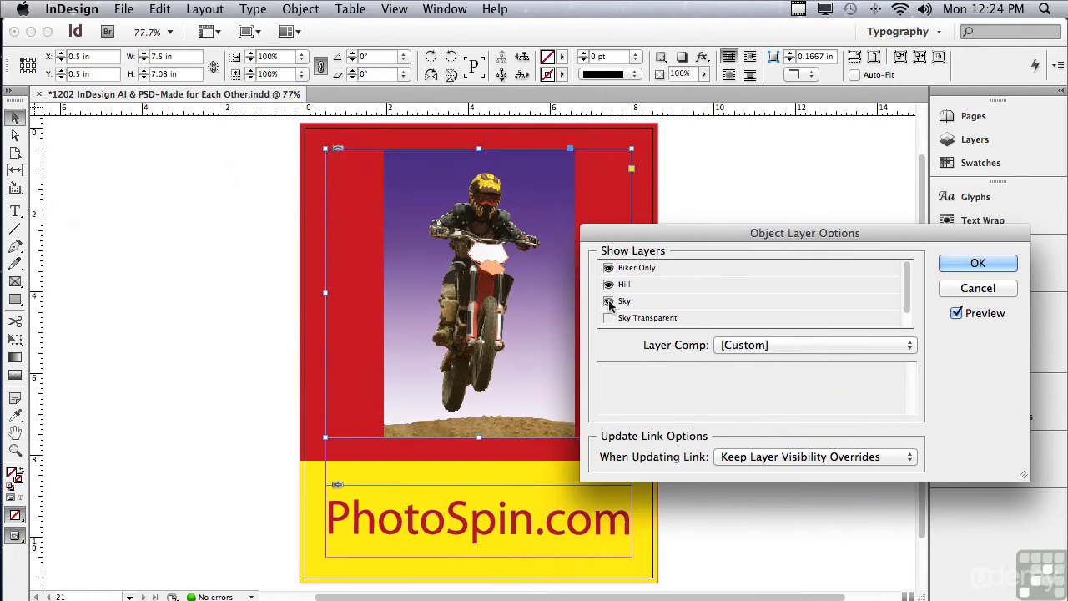
pyautogui.click(608, 302)
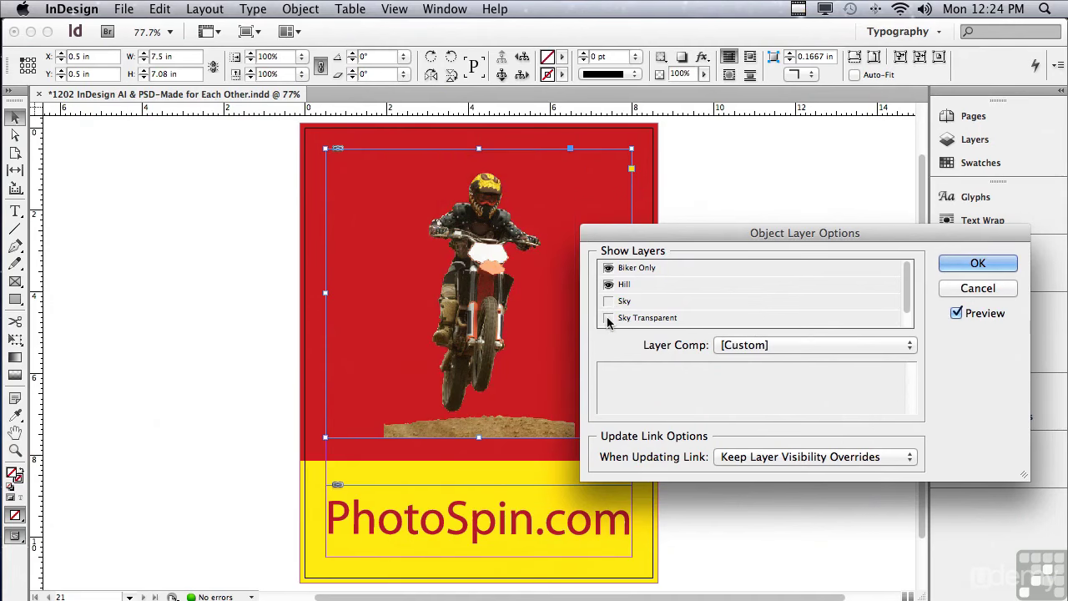
pyautogui.click(608, 318)
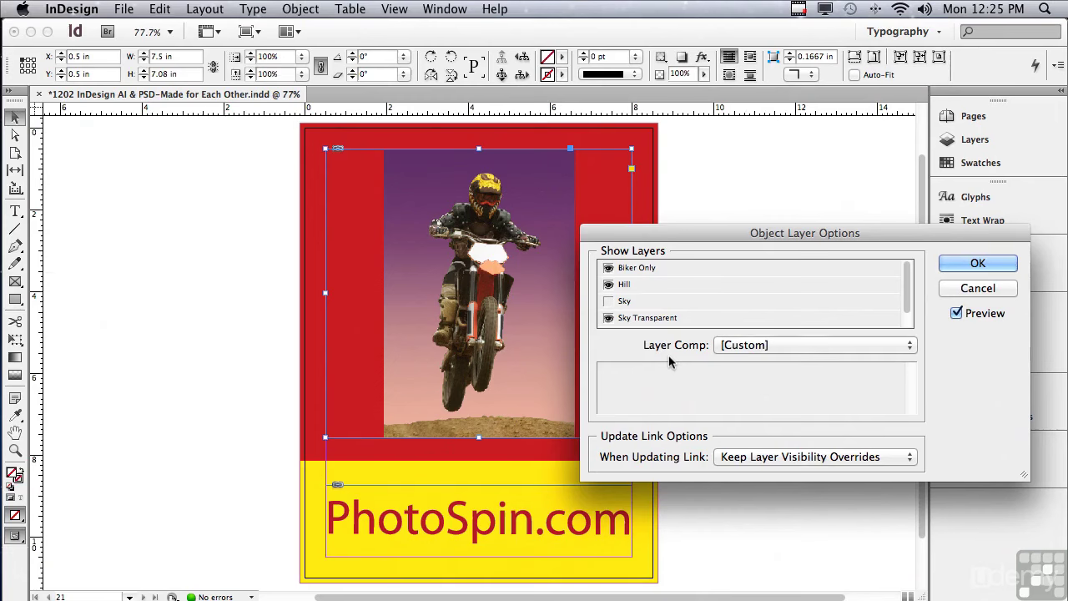
# Step: Preview the biker image's layer comps from Biker with Sky through Biker with Transparent Sky, and discard the layer changes
pyautogui.click(747, 349)
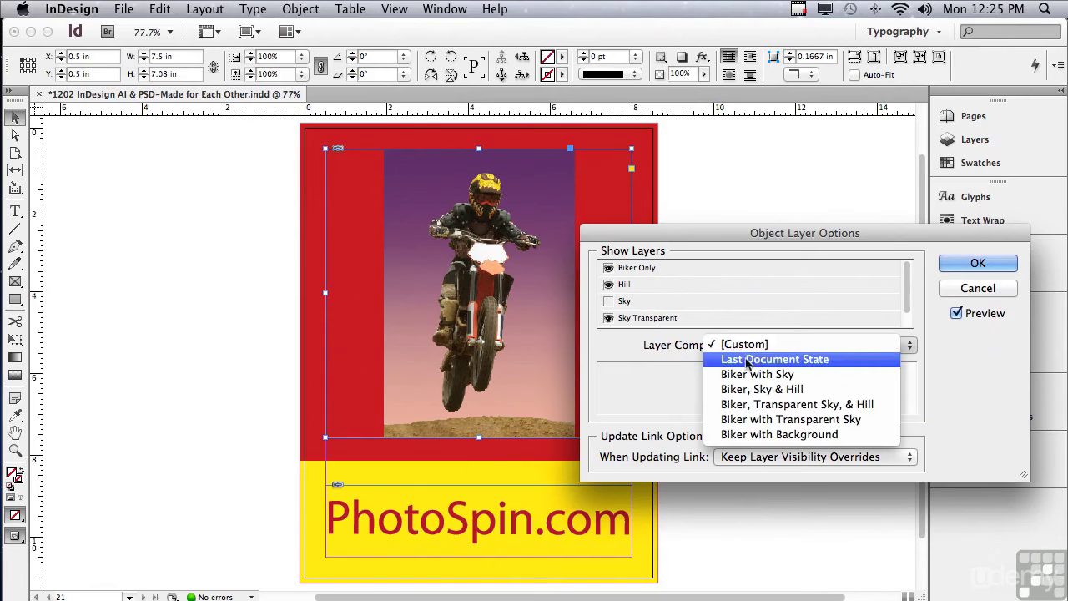
pyautogui.click(749, 375)
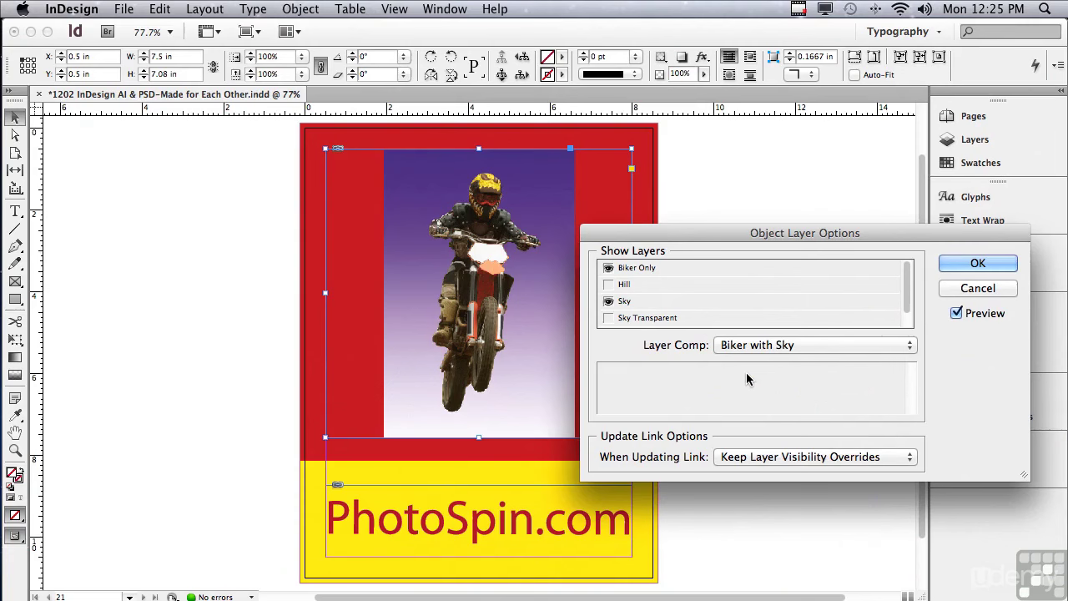
pyautogui.click(745, 347)
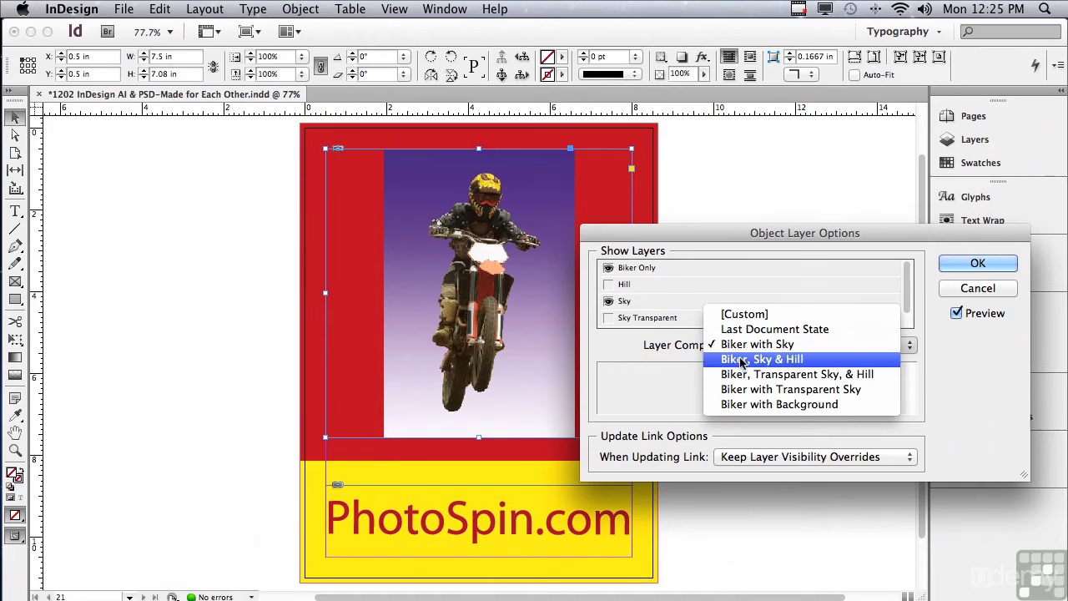
pyautogui.click(735, 360)
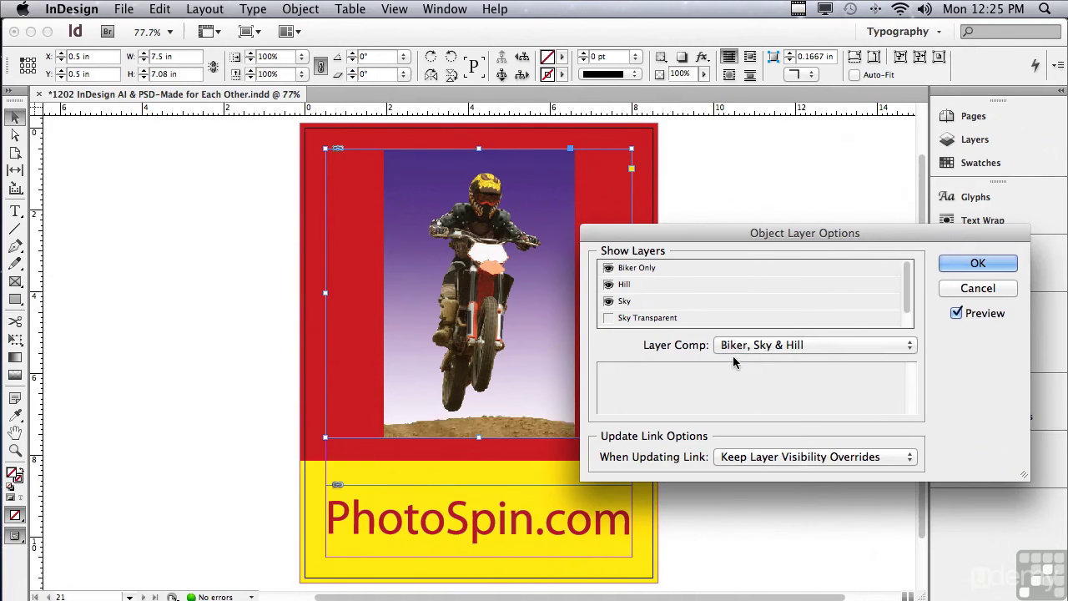
pyautogui.click(732, 345)
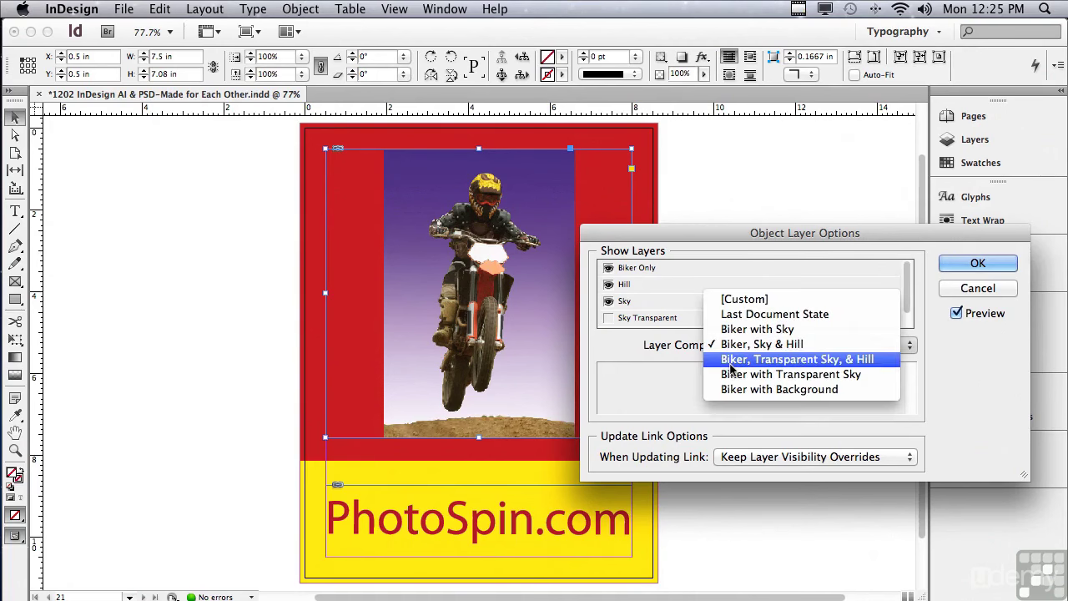
pyautogui.click(730, 368)
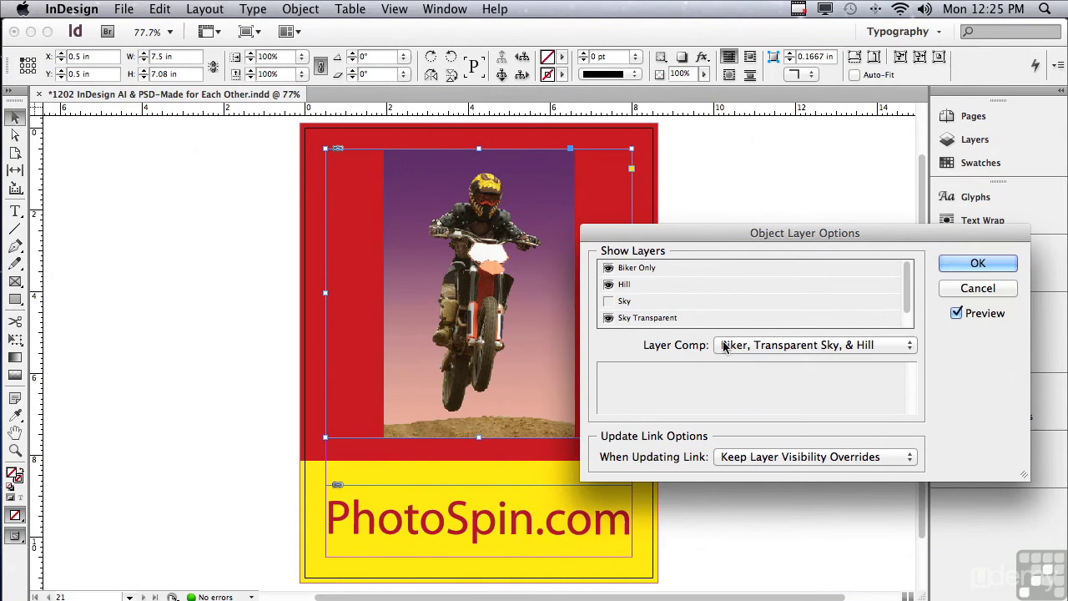
pyautogui.click(724, 348)
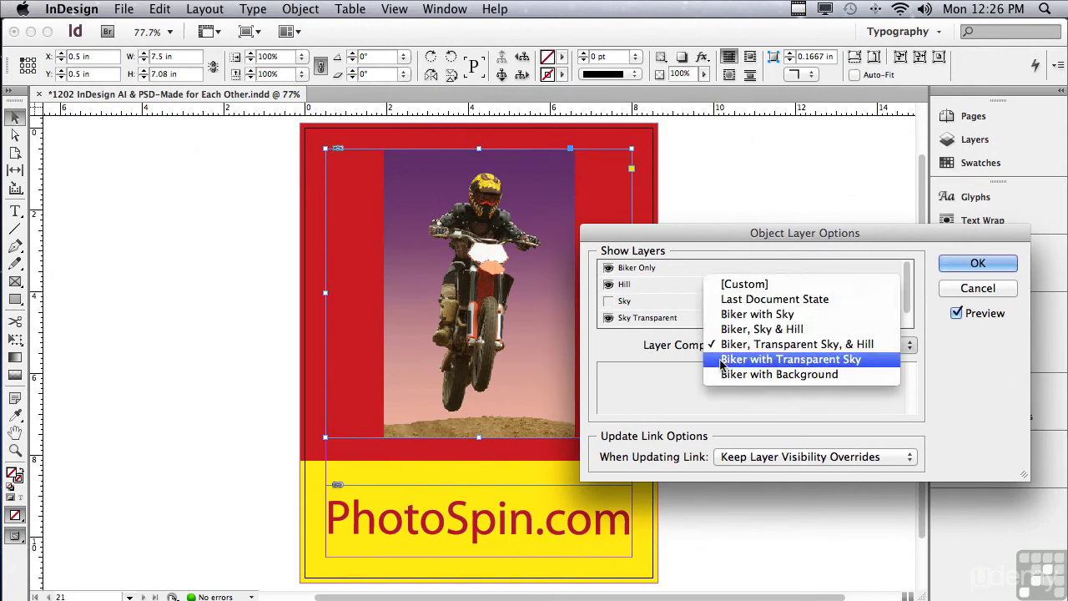
pyautogui.press('Escape')
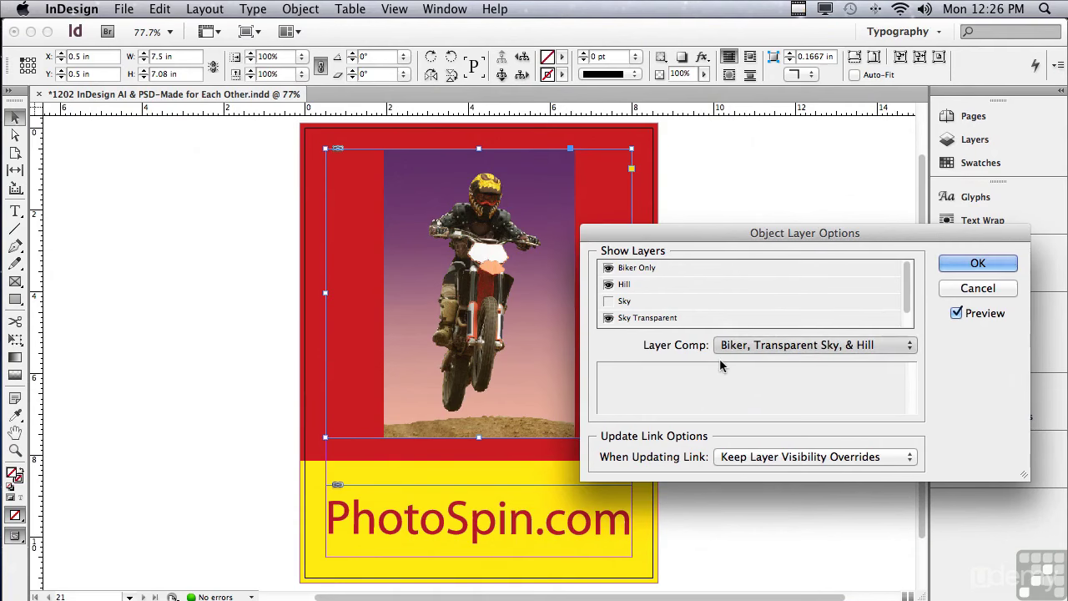
pyautogui.press('Down')
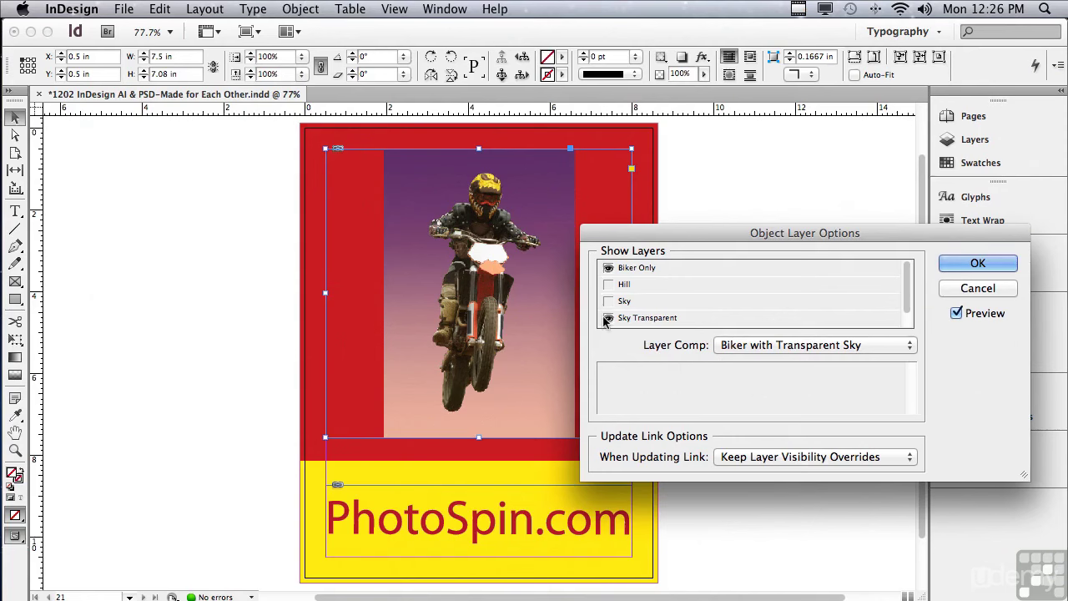
pyautogui.click(961, 288)
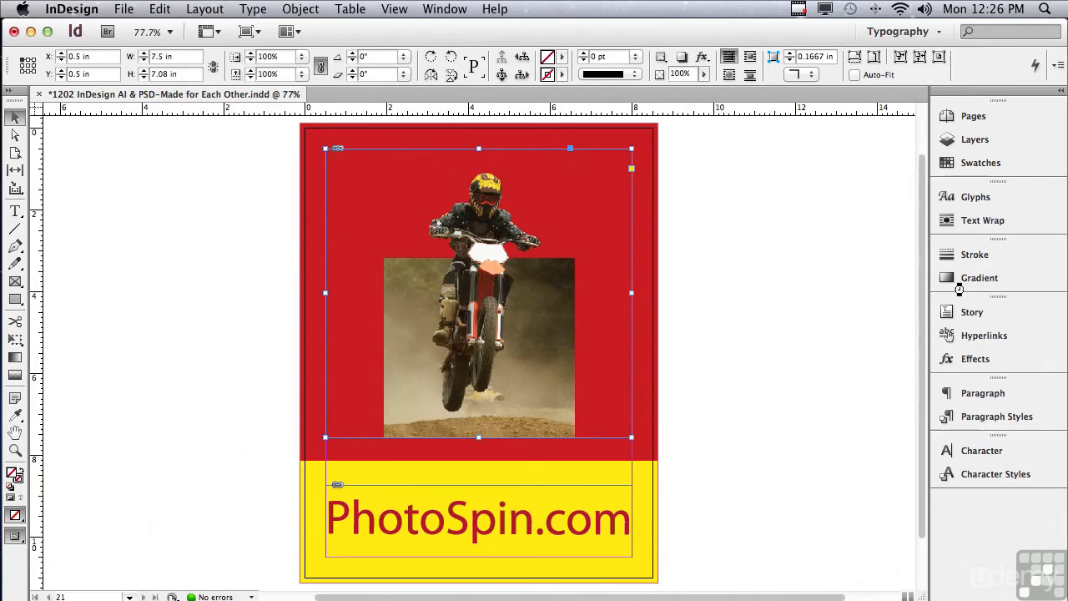
# Step: Open Object Layer Options for the placed PhotoSpin.com logo and show the Logo Transparent layer instead of Logo
pyautogui.click(332, 534)
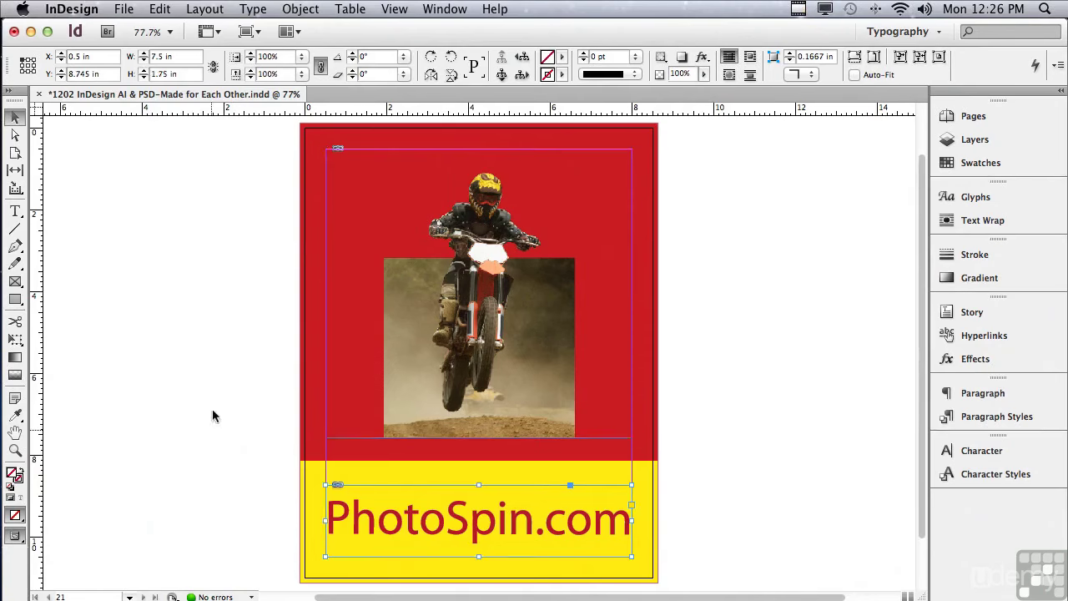
pyautogui.click(297, 8)
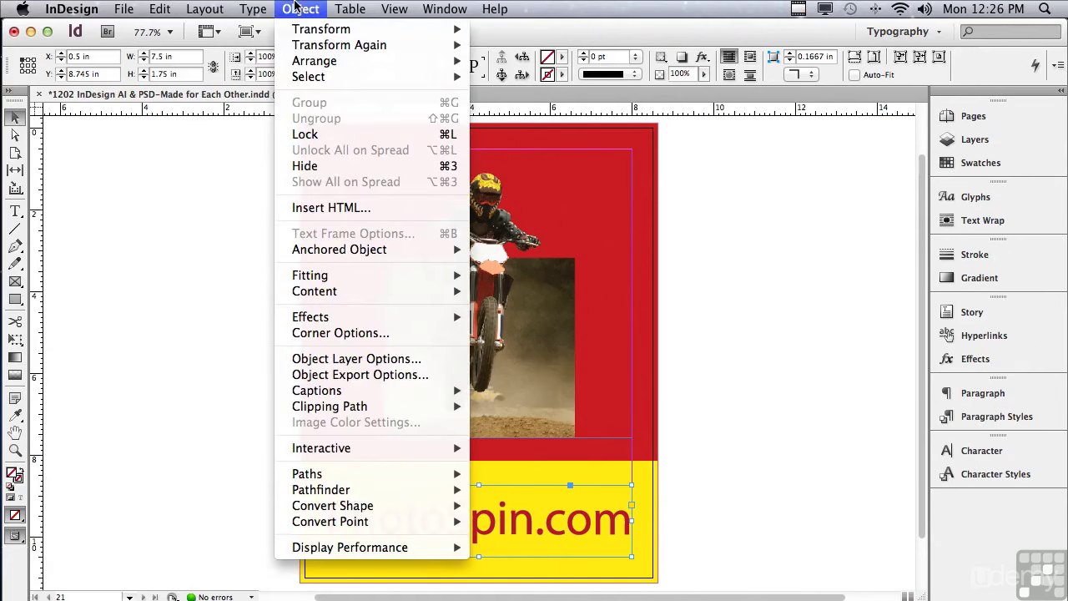
pyautogui.click(300, 360)
pyautogui.moveTo(349, 277); pyautogui.dragTo(715, 303)
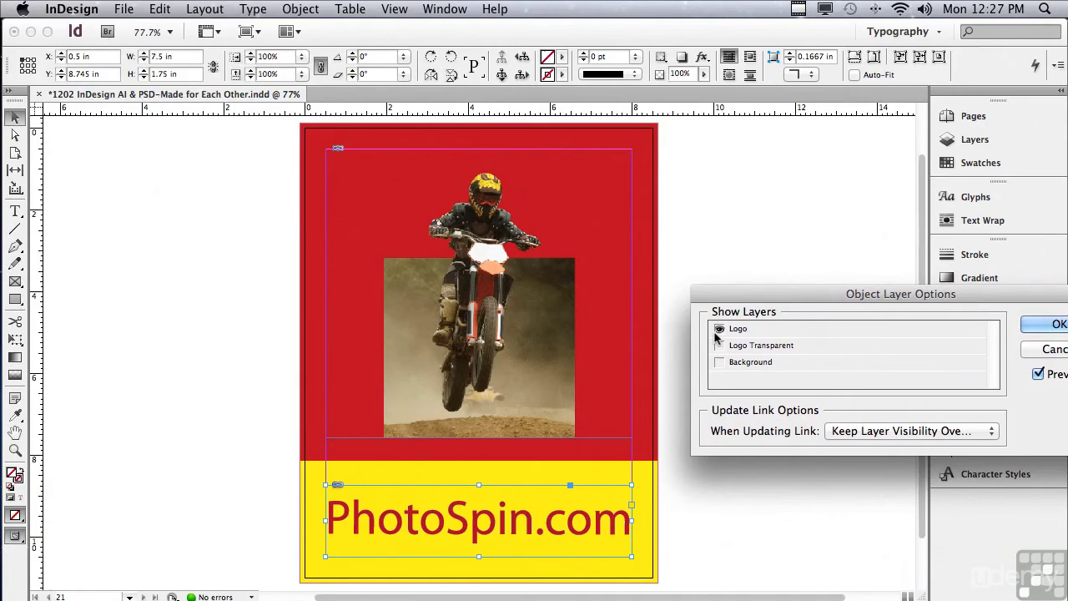
pyautogui.click(718, 329)
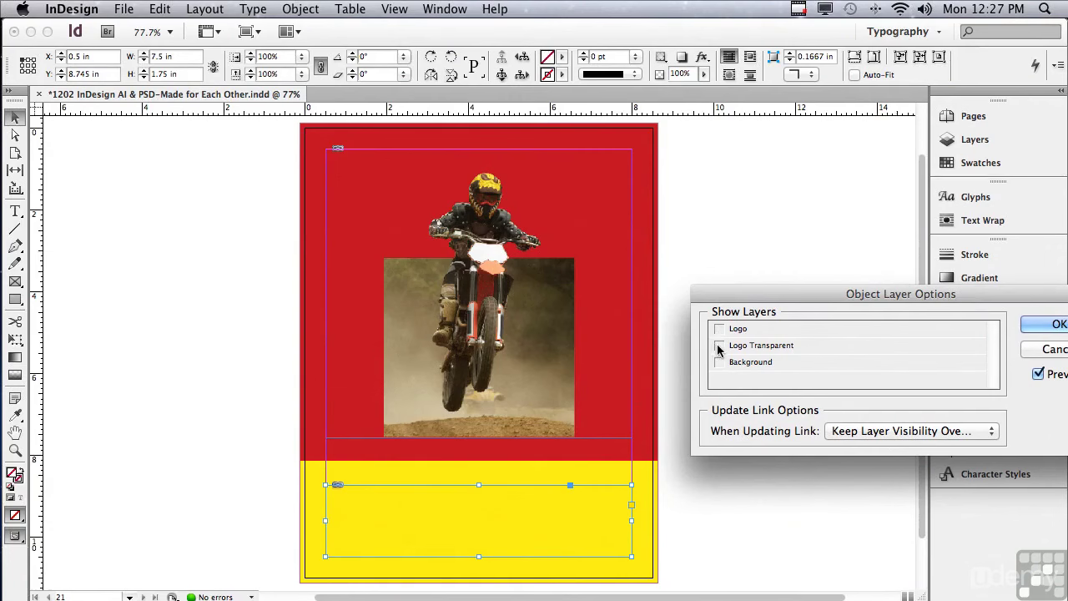
pyautogui.click(717, 346)
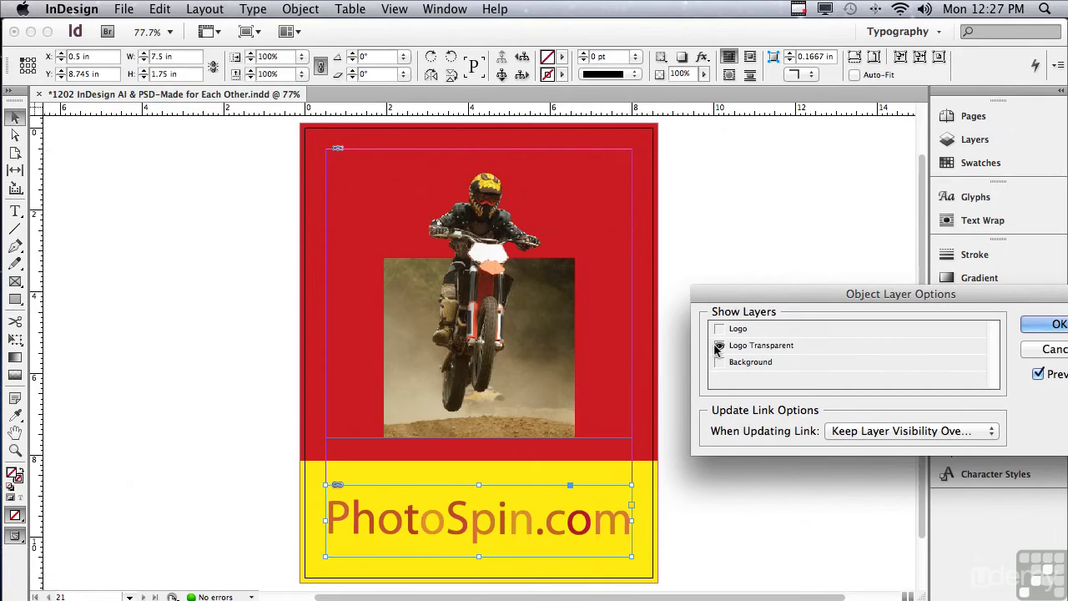
# Step: Show the logo file's Background layer and switch from the Logo Transparent layer back to Logo
pyautogui.click(719, 362)
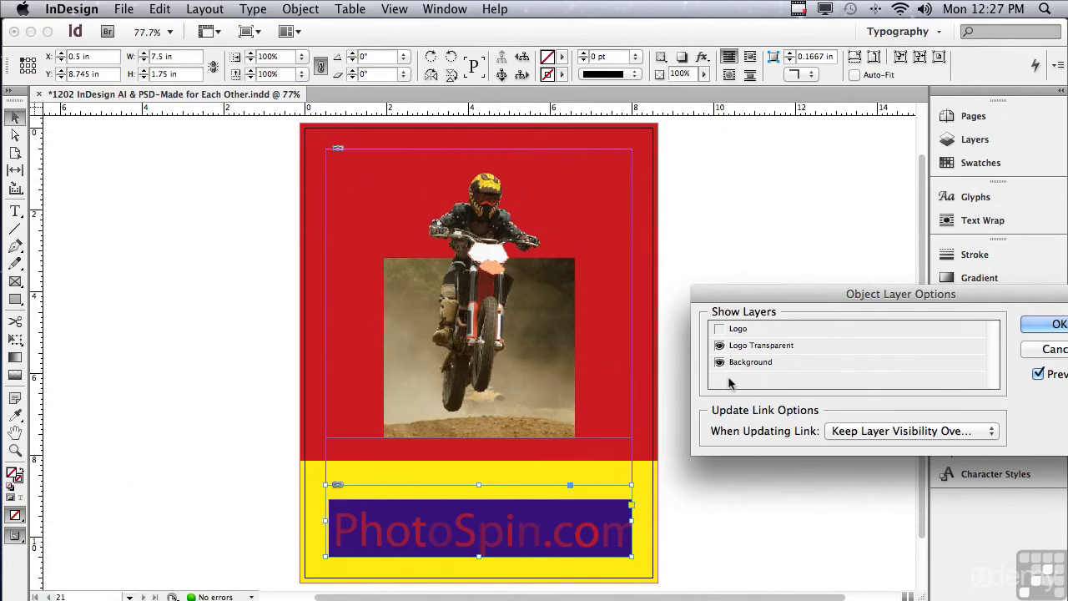
pyautogui.click(720, 345)
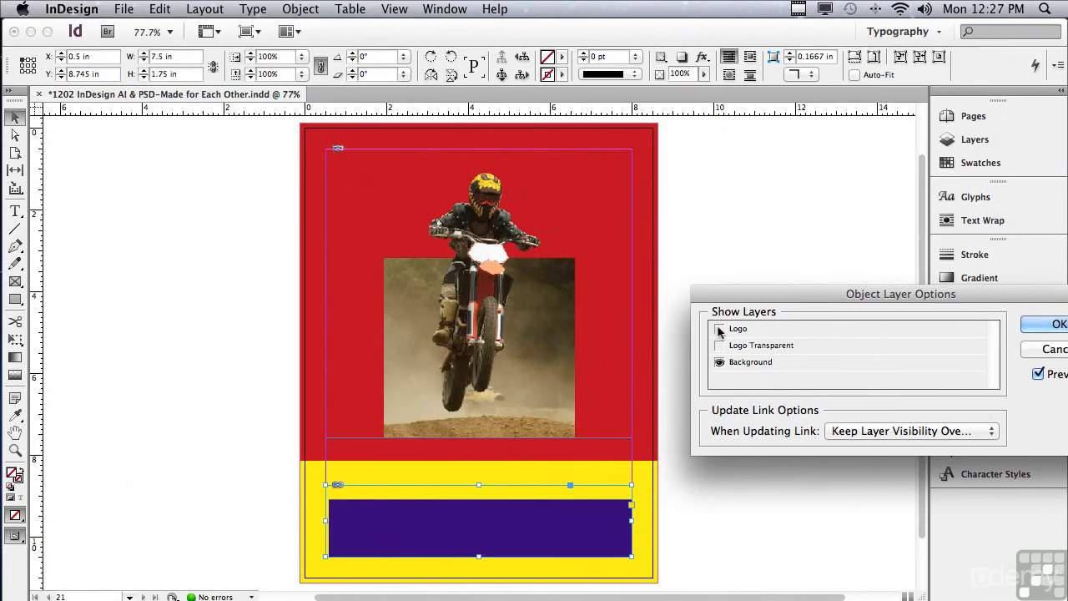
pyautogui.click(719, 329)
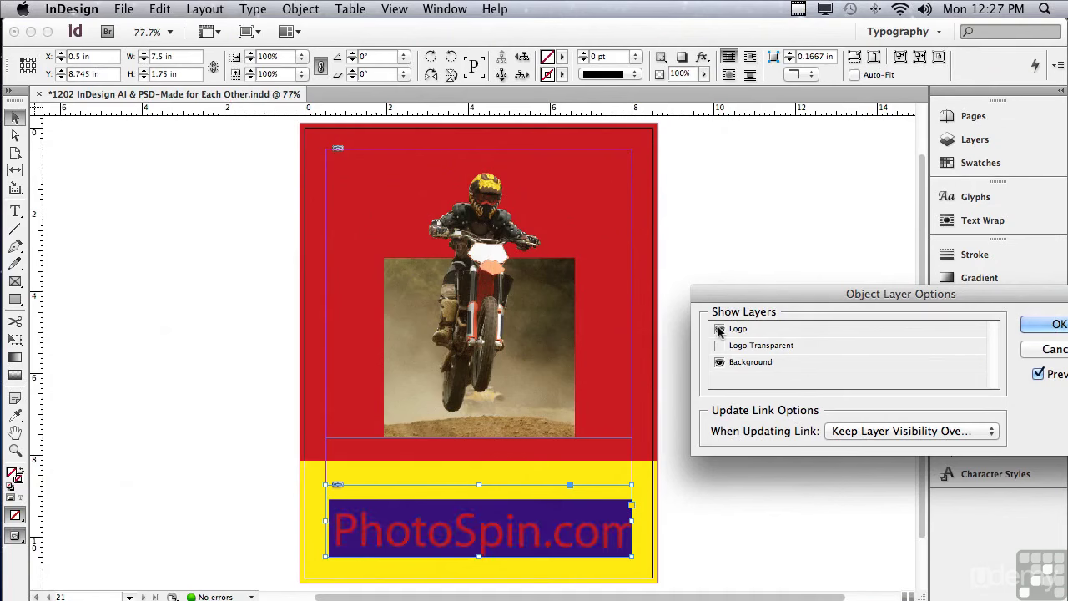
pyautogui.moveTo(730, 296); pyautogui.dragTo(591, 292)
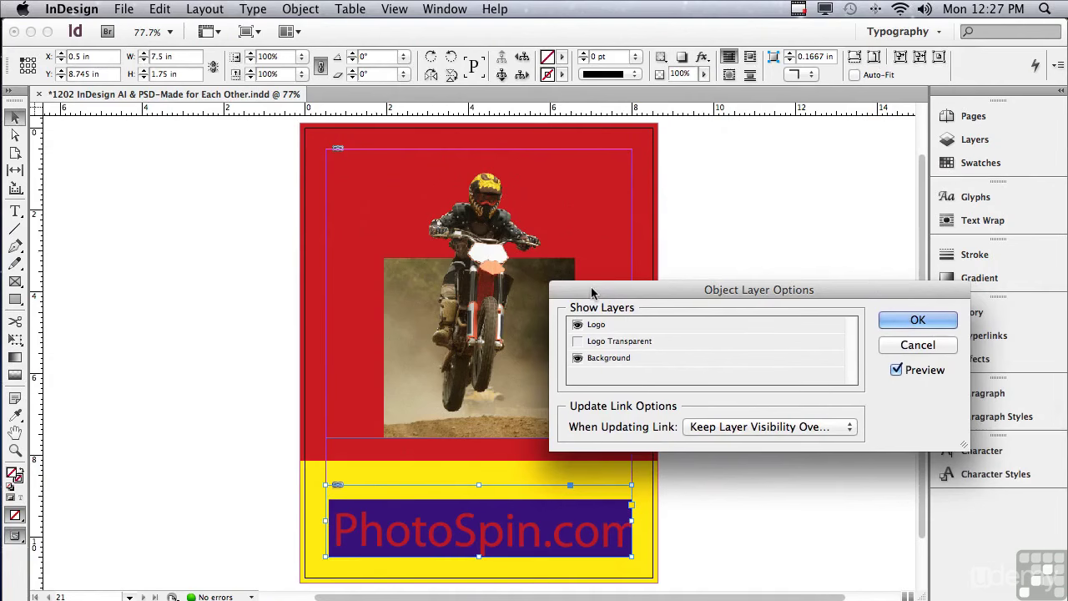